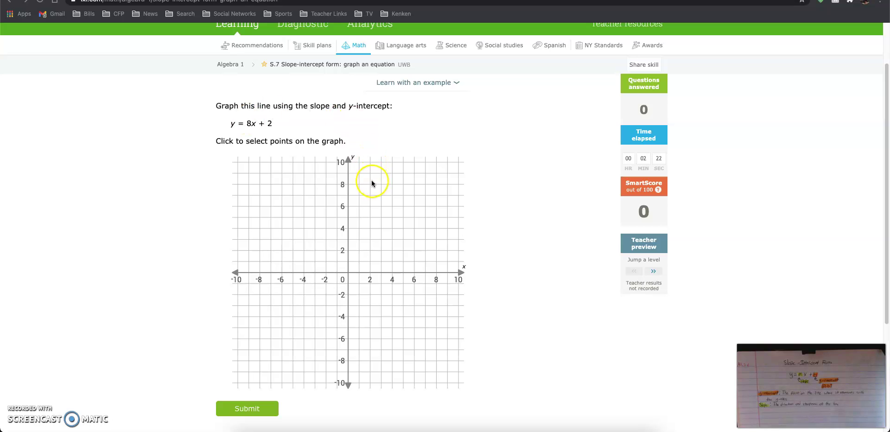
- Plot the y-intercept (0, 2) for y = 8x + 2, discarding a stray second point
click(351, 163)
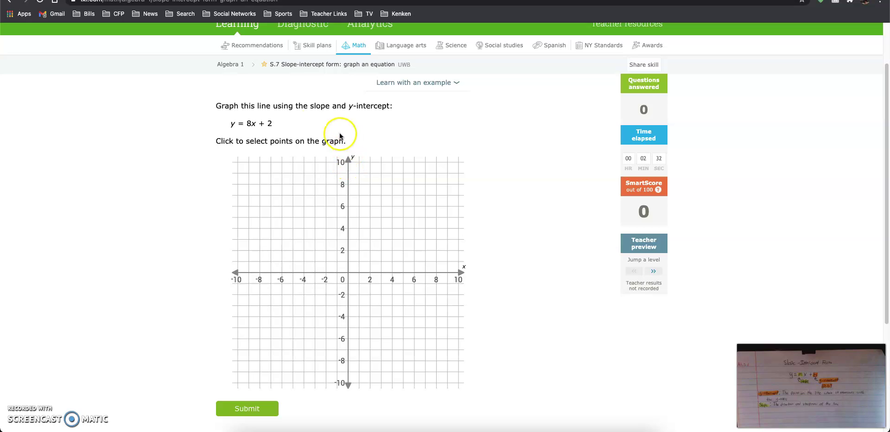
drag(258, 123, 281, 124)
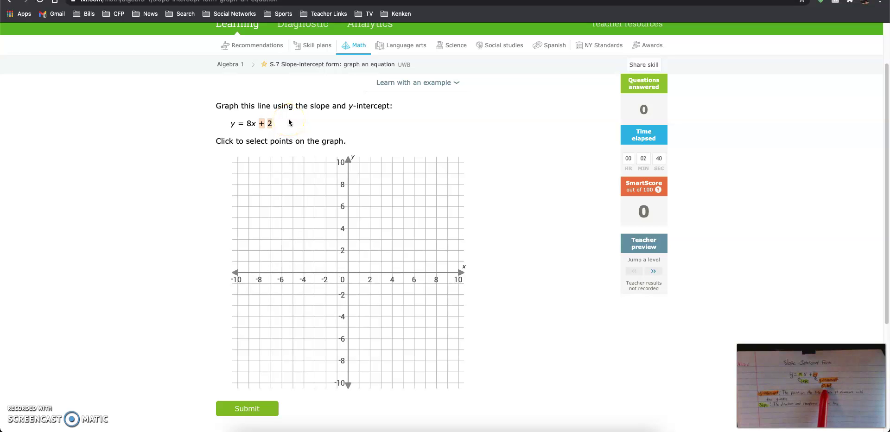
drag(358, 277, 348, 250)
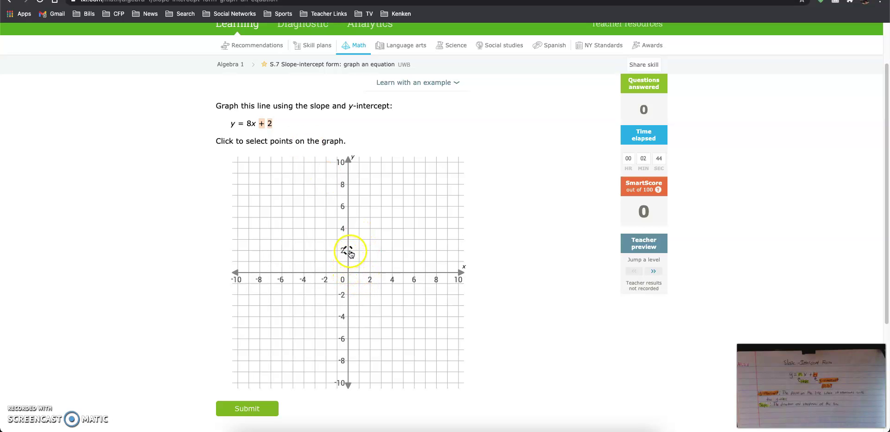
click(350, 172)
mouse_move(352, 172)
mouse_down()
mouse_move(342, 174)
mouse_move(348, 328)
mouse_move(351, 341)
mouse_move(346, 165)
mouse_move(360, 354)
mouse_move(350, 180)
mouse_up()
click(348, 175)
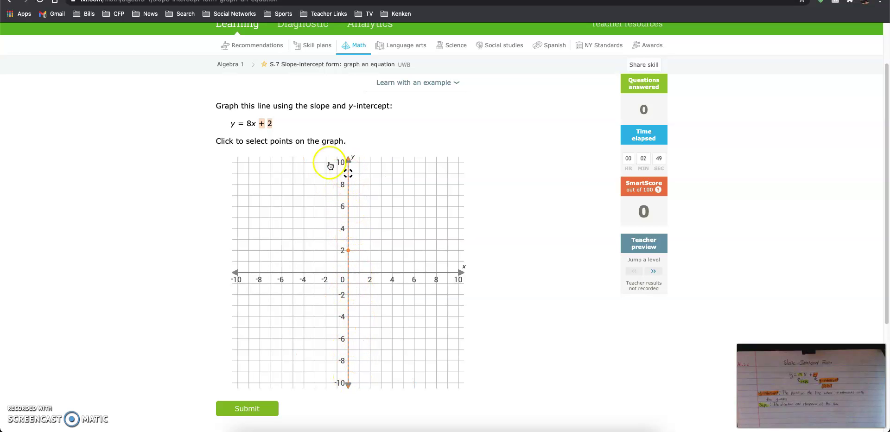
- Add the second point (1, 10) from slope 8 and submit the line
double_click(251, 123)
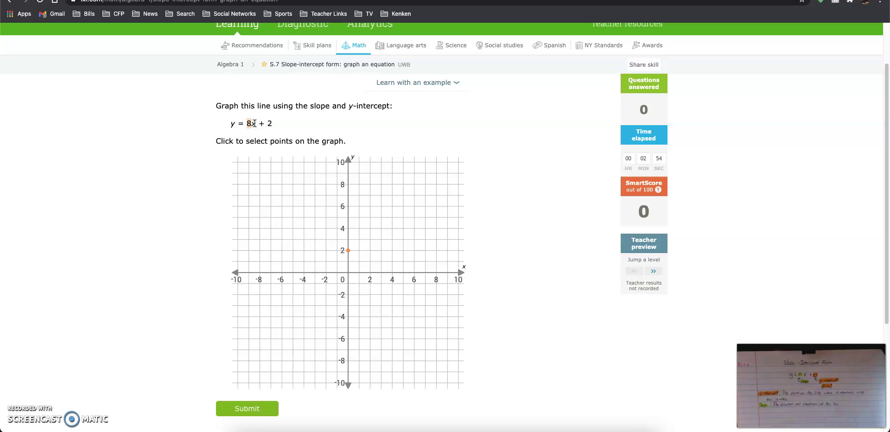
drag(326, 165, 349, 182)
click(351, 225)
click(359, 161)
click(349, 253)
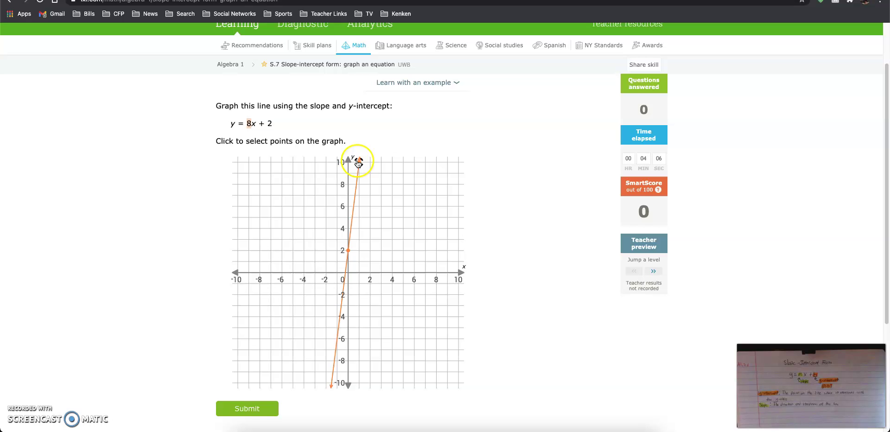
click(262, 407)
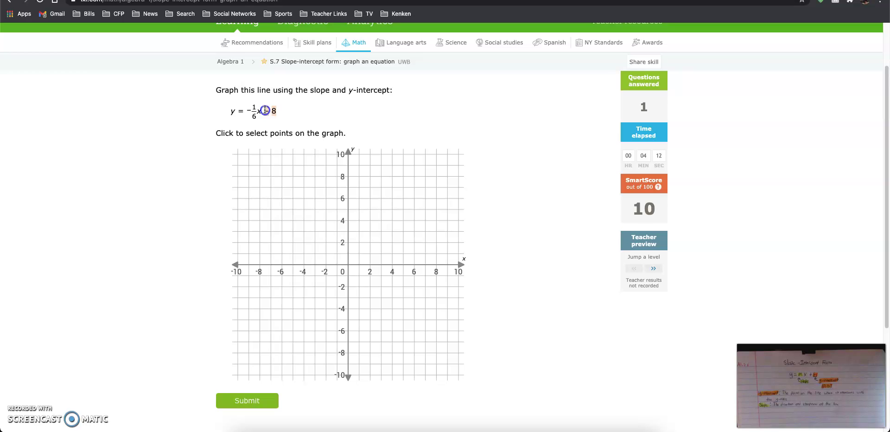
- Plot (0, −8) and (6, −9) for y = −1/6x − 8 and submit the line
click(348, 354)
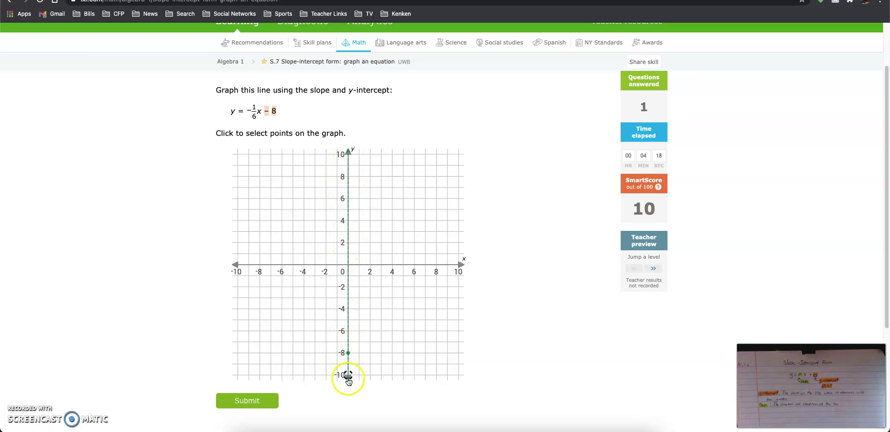
click(255, 110)
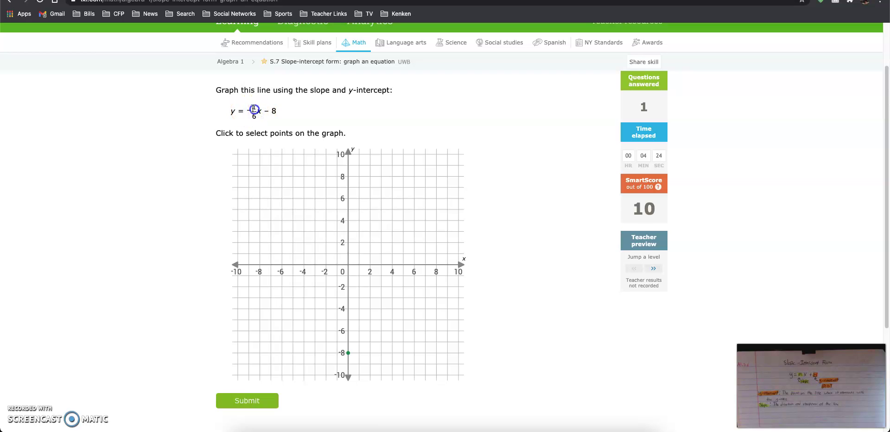
click(254, 108)
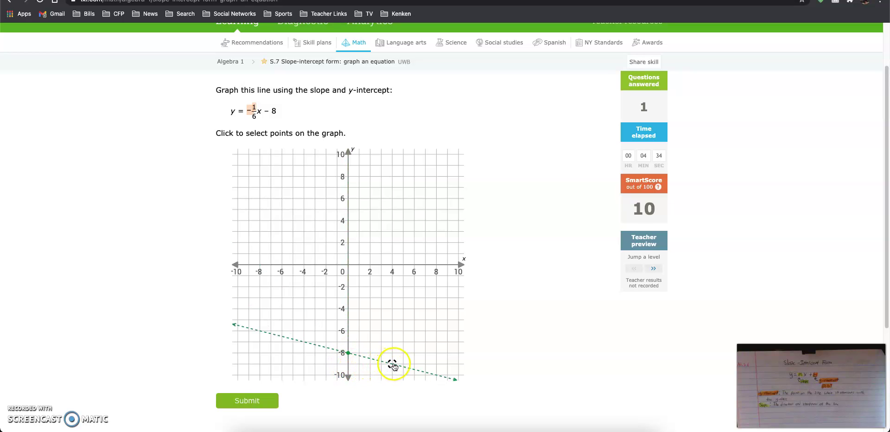
click(415, 363)
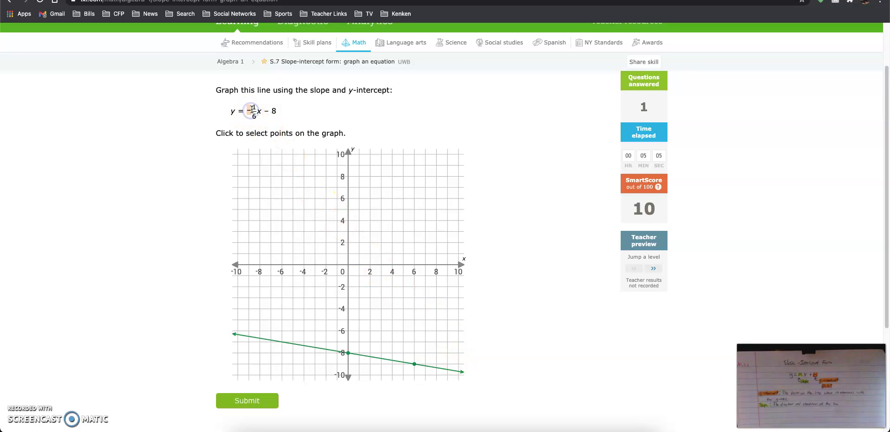
click(257, 401)
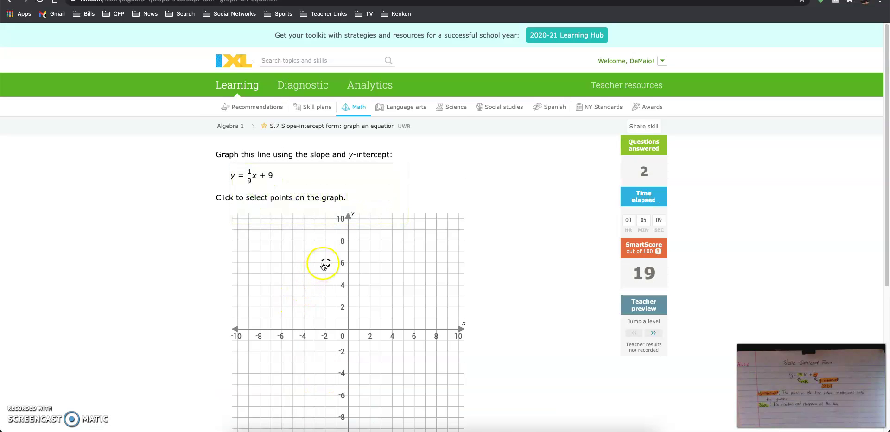
- Graph y = 1/9x + 9 from the intercept (0, 9) and submit it
scroll(323, 265, down, 2)
click(261, 119)
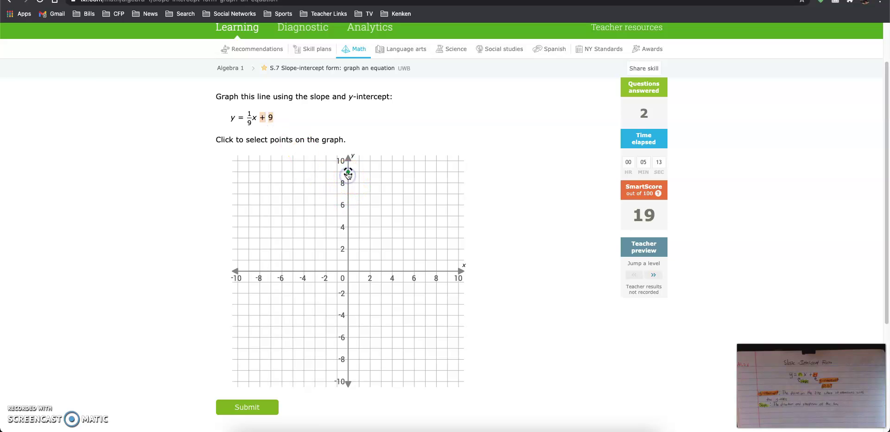
click(348, 172)
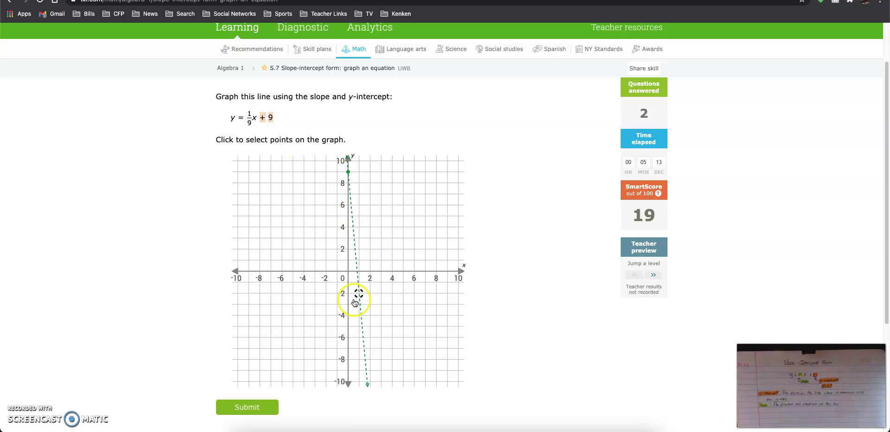
click(251, 113)
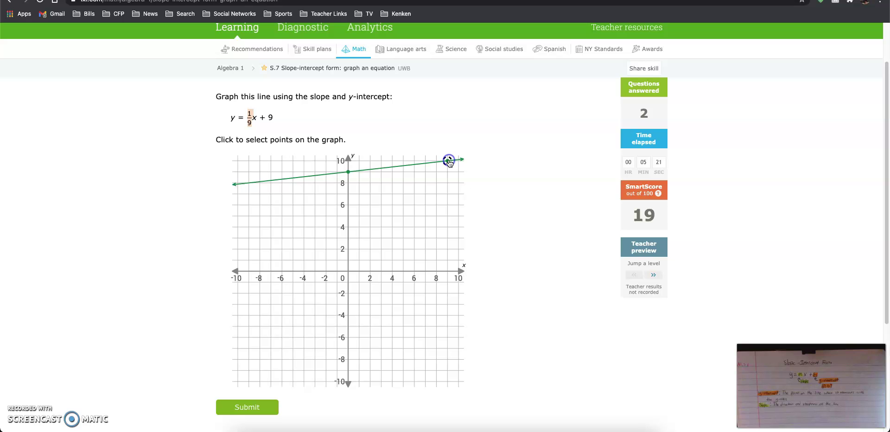
click(236, 406)
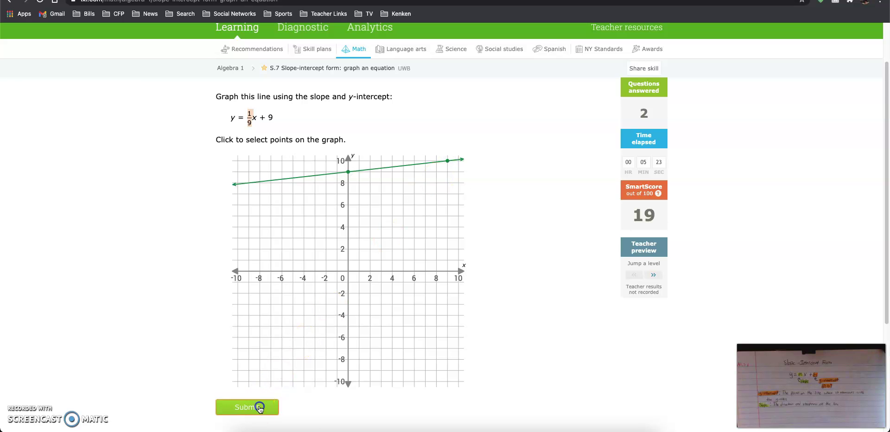
- Submit the graph of y = −1/9x − 2 through (0, −2) and (9, −3)
scroll(267, 259, down, 2)
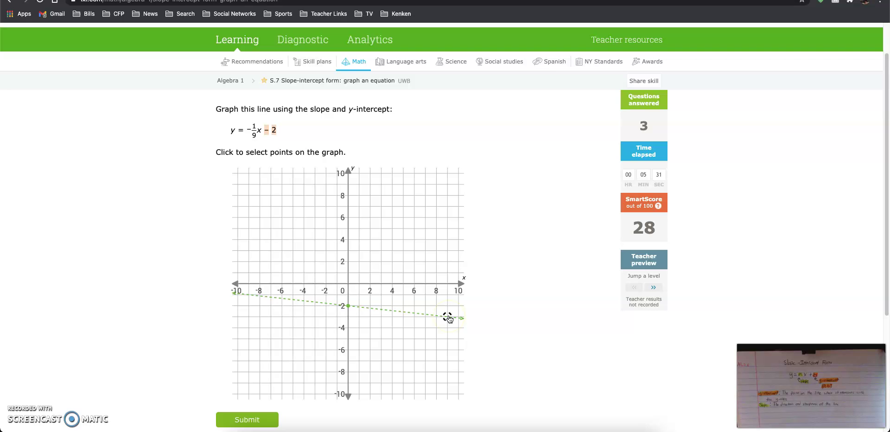
click(271, 419)
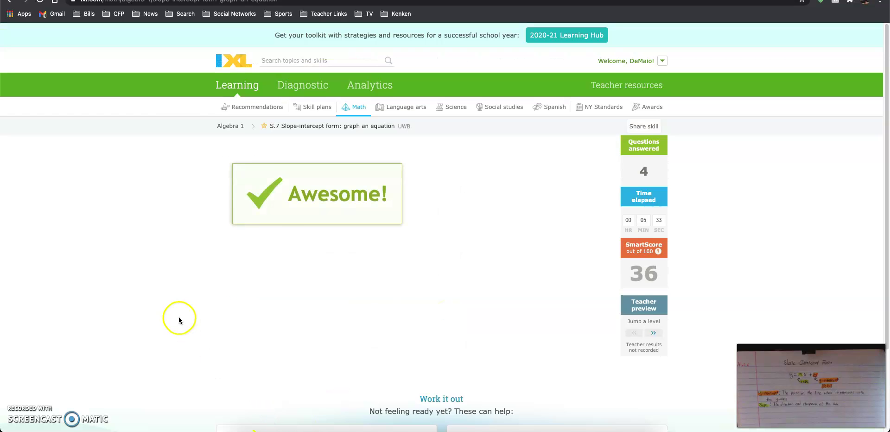
scroll(248, 268, down, 3)
- Graph y = −7x + 10 through (0, 10) and (1, 3), then submit y = −1/8x − 2
click(265, 111)
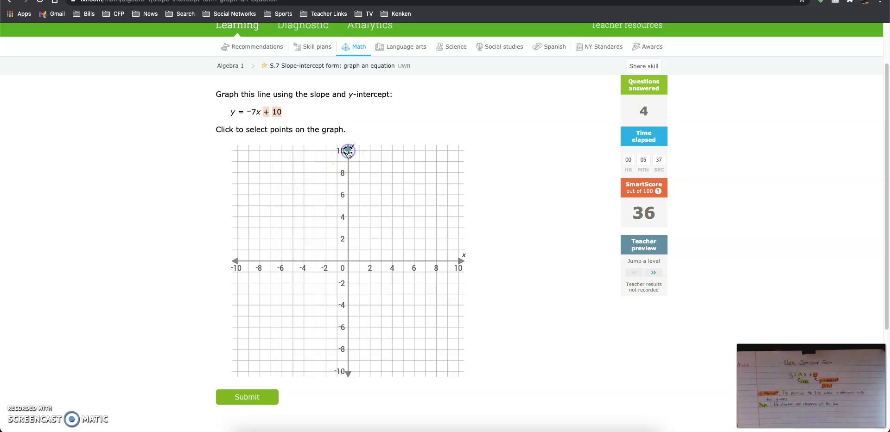
click(250, 112)
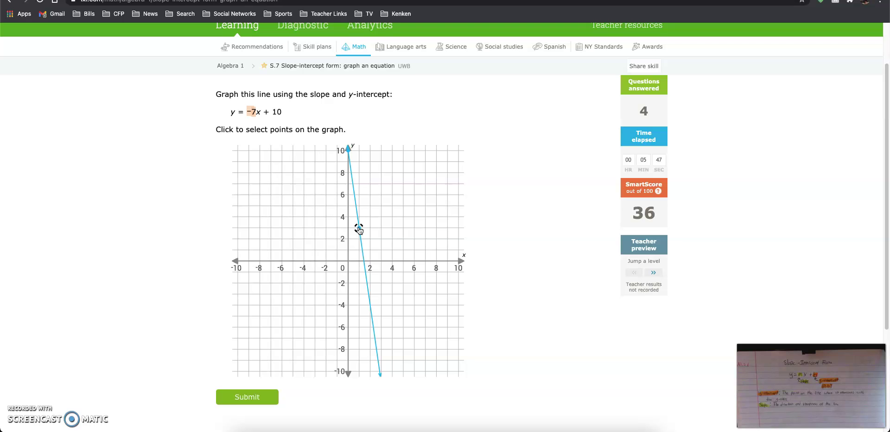
click(360, 230)
click(247, 396)
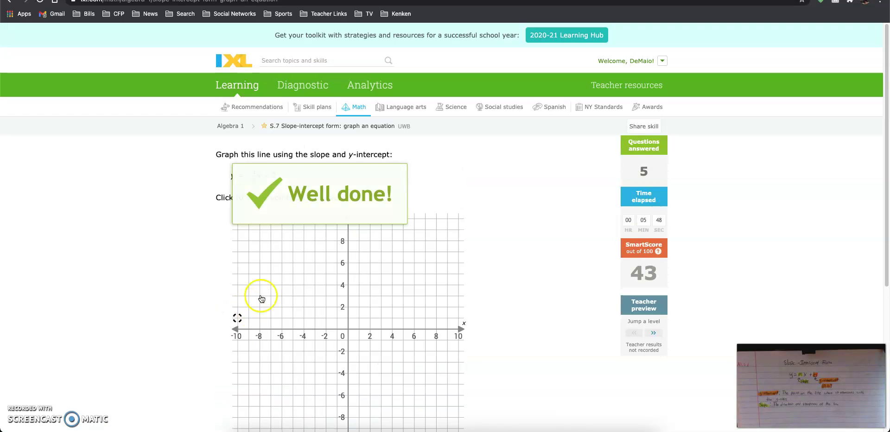
scroll(292, 264, down, 2)
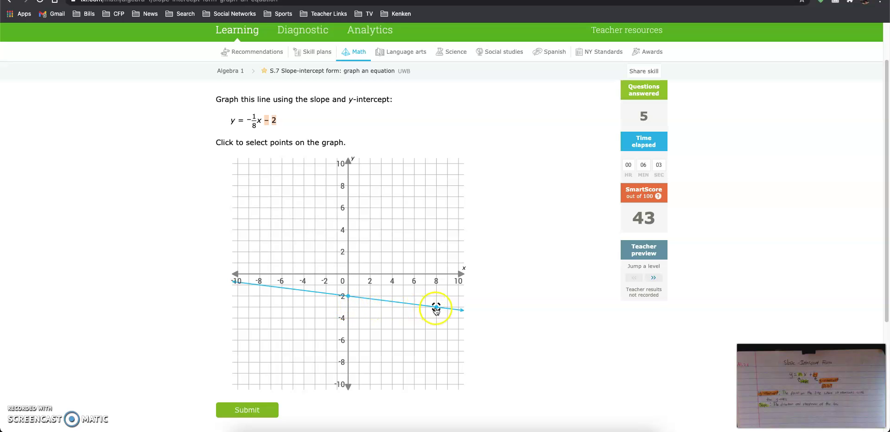
click(266, 410)
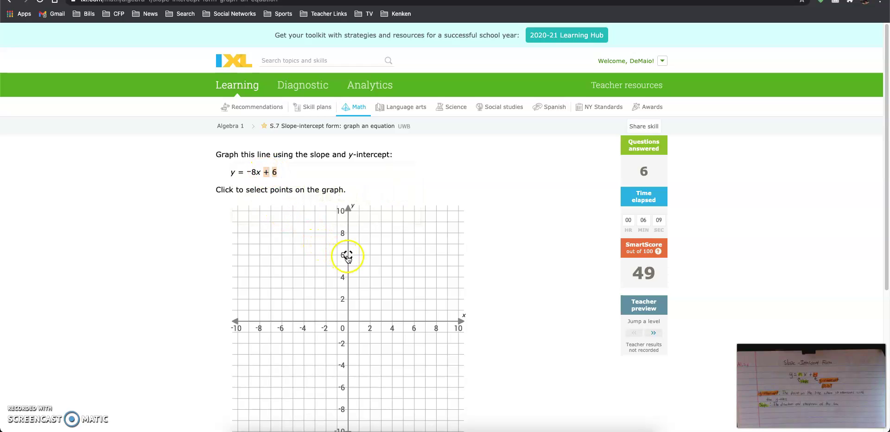
- Complete y = −8x + 6 with the second point (1, −2) and submit it
scroll(349, 257, down, 1)
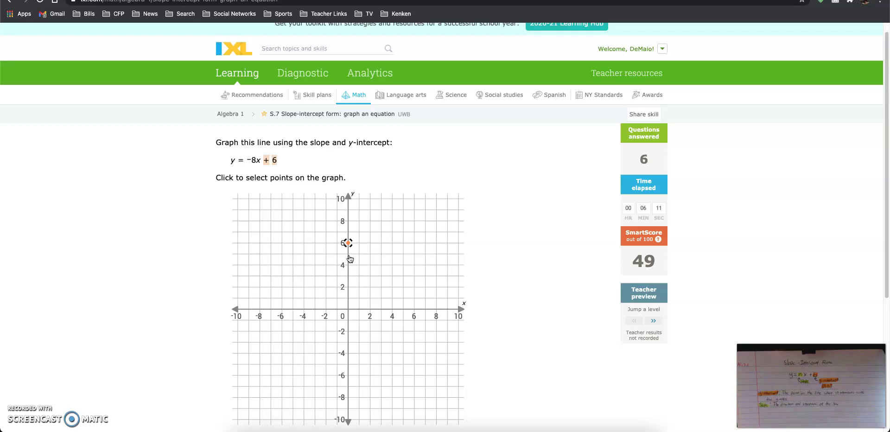
click(359, 332)
scroll(258, 366, down, 3)
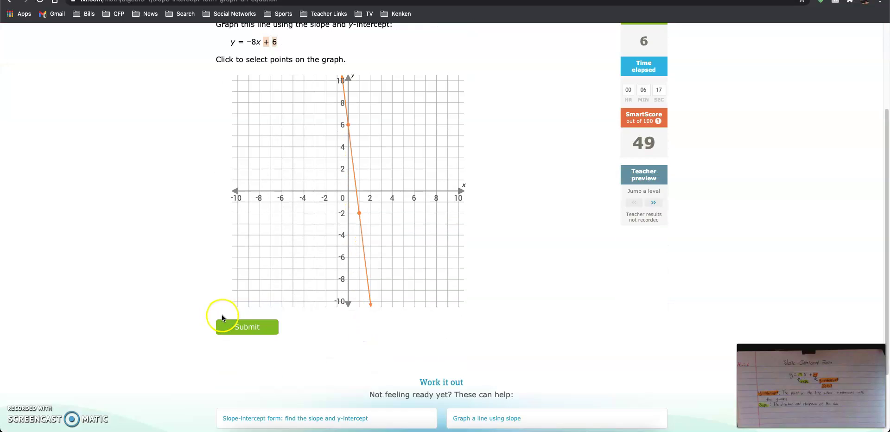
click(248, 328)
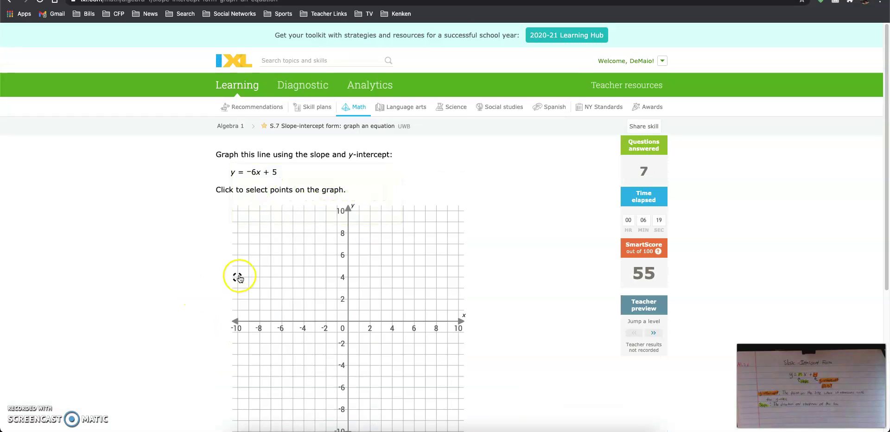
- Submit the graphed lines for y = −6x + 5 and y = −1/5x + 4
scroll(255, 274, down, 2)
click(266, 148)
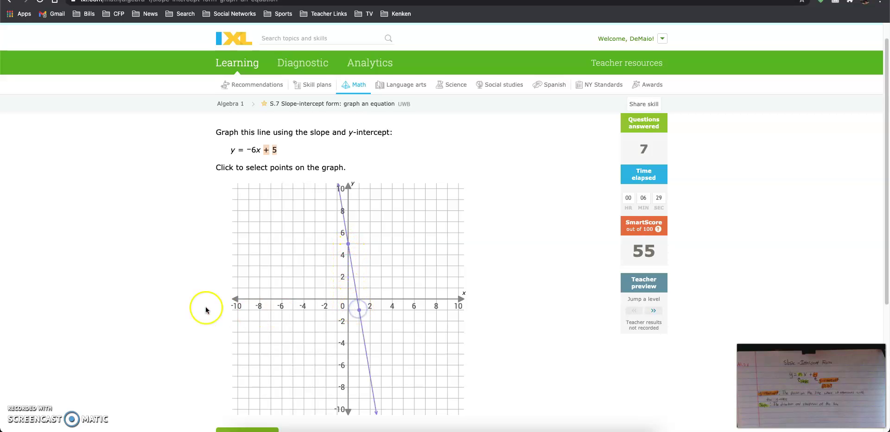
scroll(217, 324, down, 2)
click(250, 391)
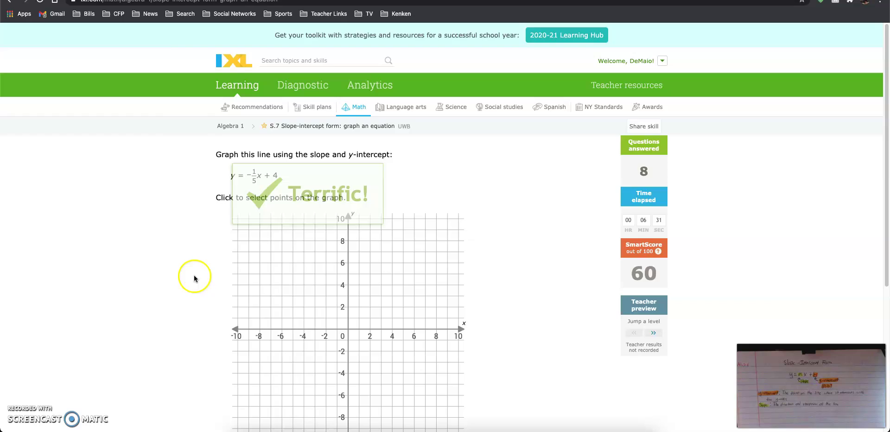
scroll(188, 274, down, 2)
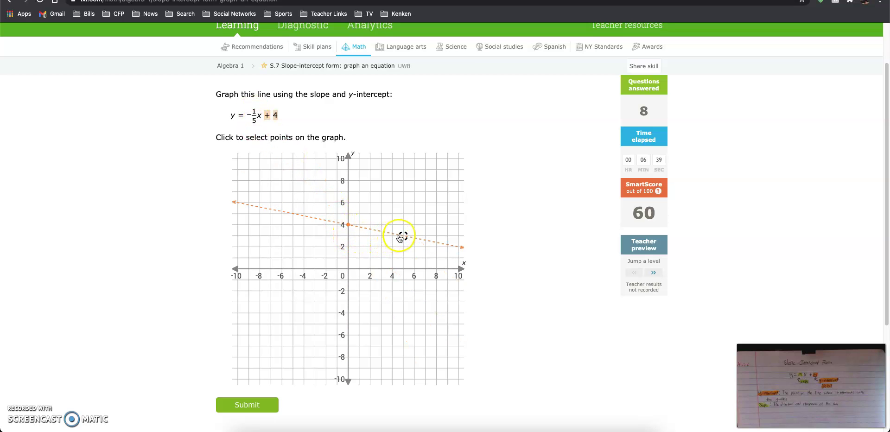
click(254, 404)
- Graph y = −1/2x + 1 with second point (2, 0) and submit it
scroll(188, 266, down, 2)
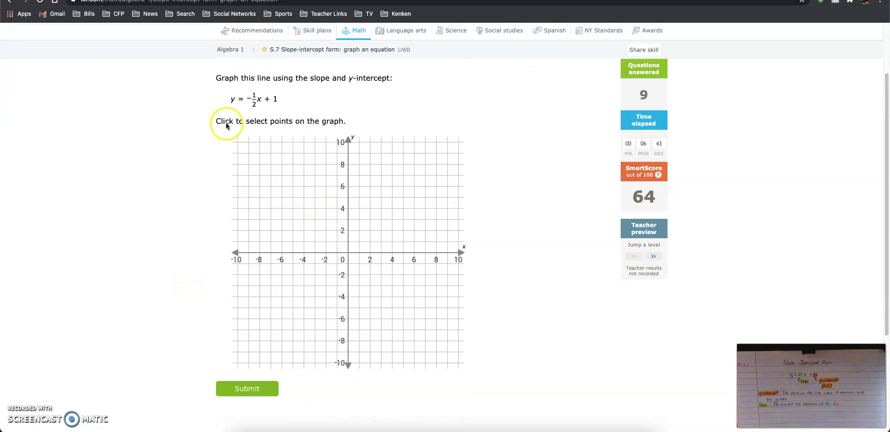
click(269, 98)
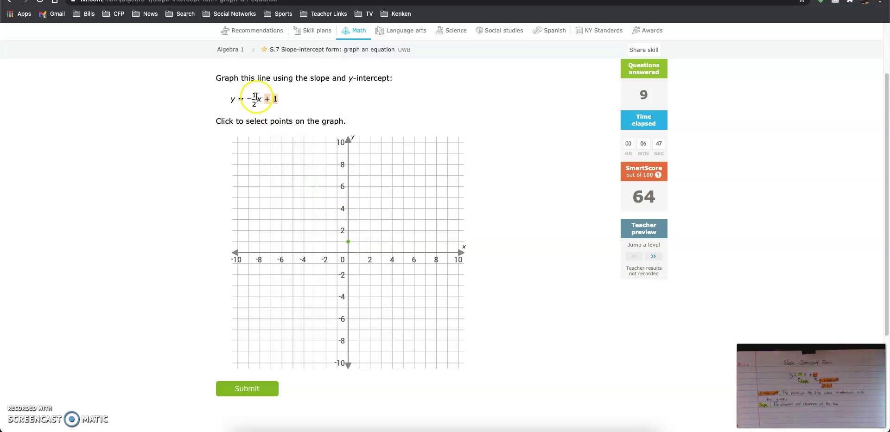
click(370, 252)
click(273, 389)
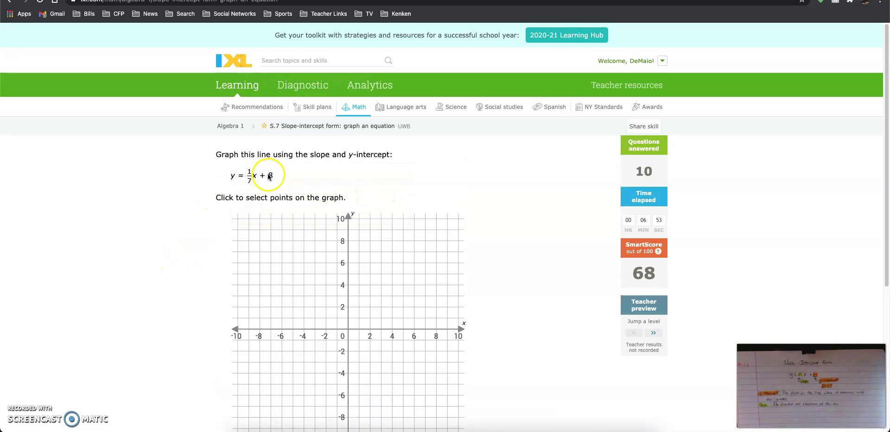
- Graph y = 1/7x + 8 through (0, 8) and (7, 9) and submit it
click(349, 241)
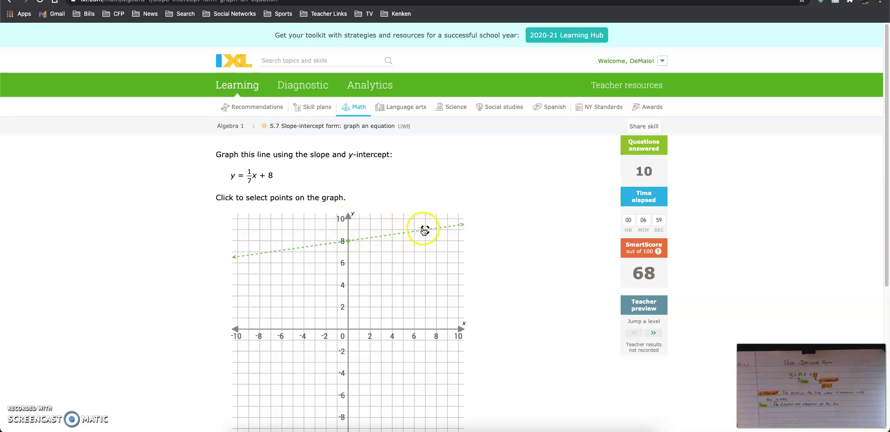
click(424, 231)
scroll(165, 294, down, 1)
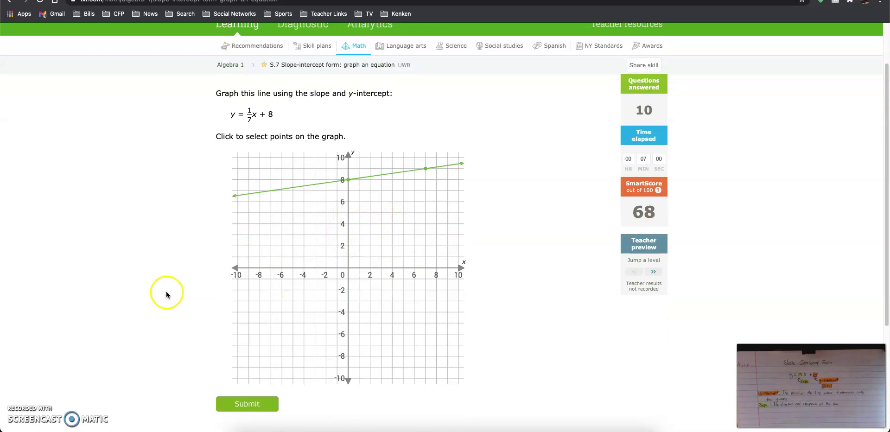
click(240, 402)
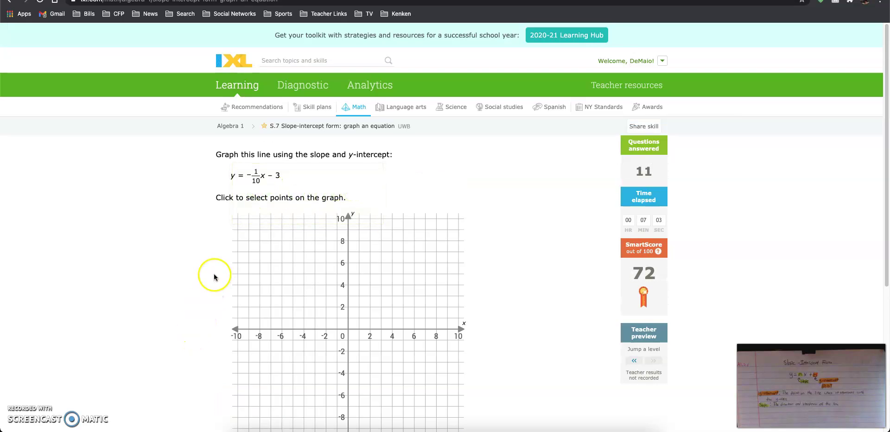
- Graph y = −1/10x − 3 from the intercept (0, −3) and submit it
scroll(197, 216, down, 3)
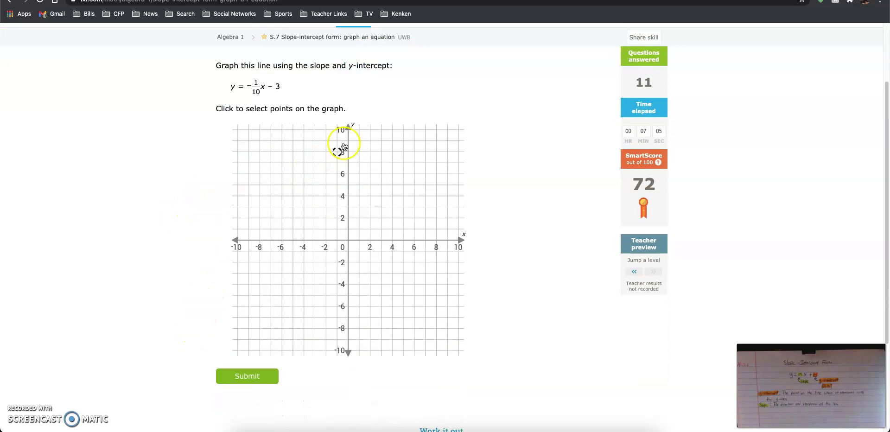
click(276, 88)
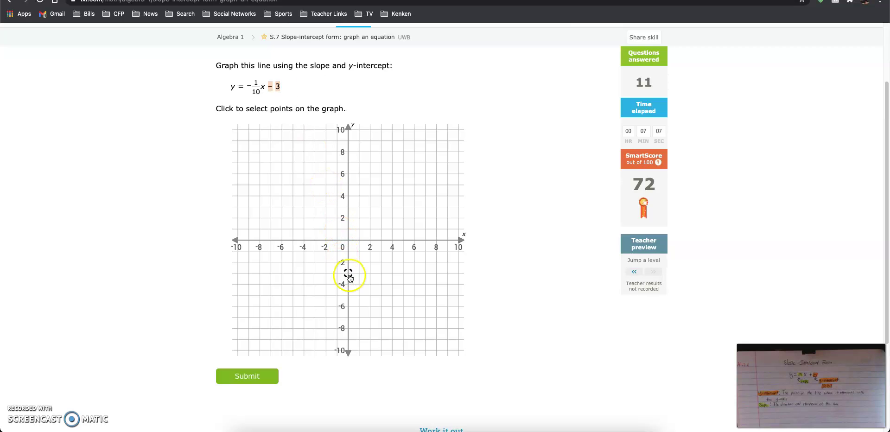
click(350, 276)
click(348, 284)
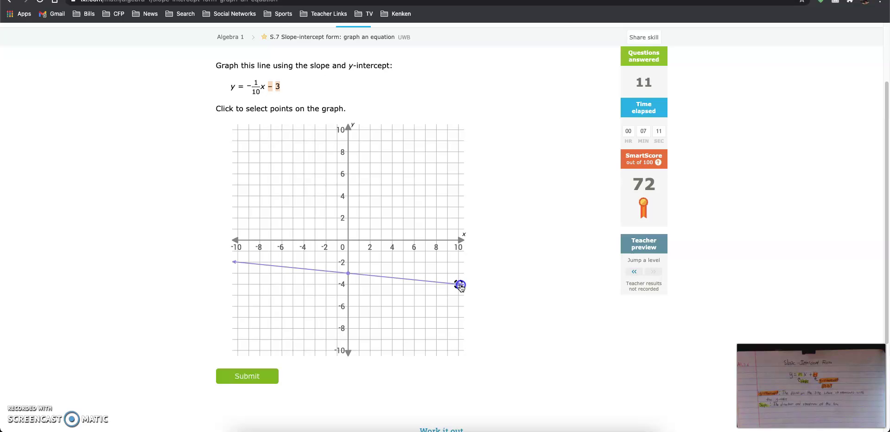
click(269, 377)
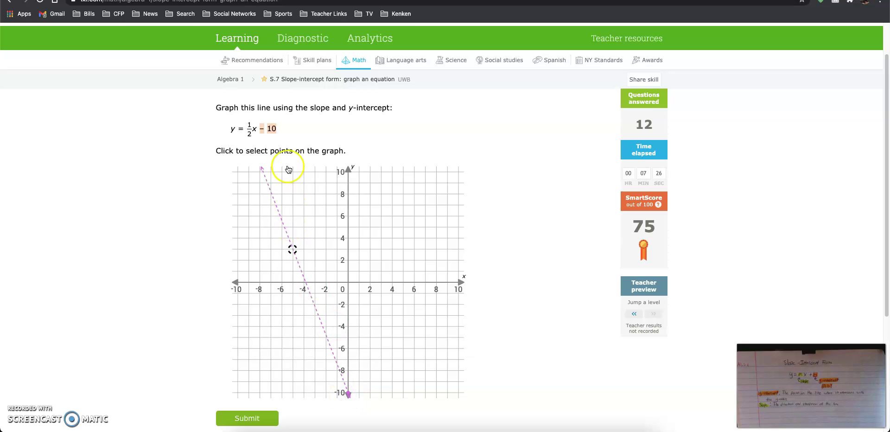
- Replace the misplaced (0, −9) point with (2, −9) for y = 1/2x − 10 and submit
click(247, 126)
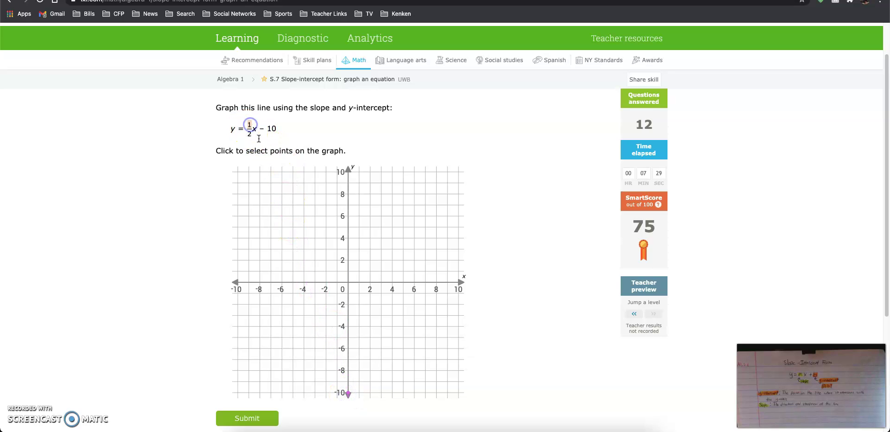
click(348, 382)
click(348, 383)
click(249, 135)
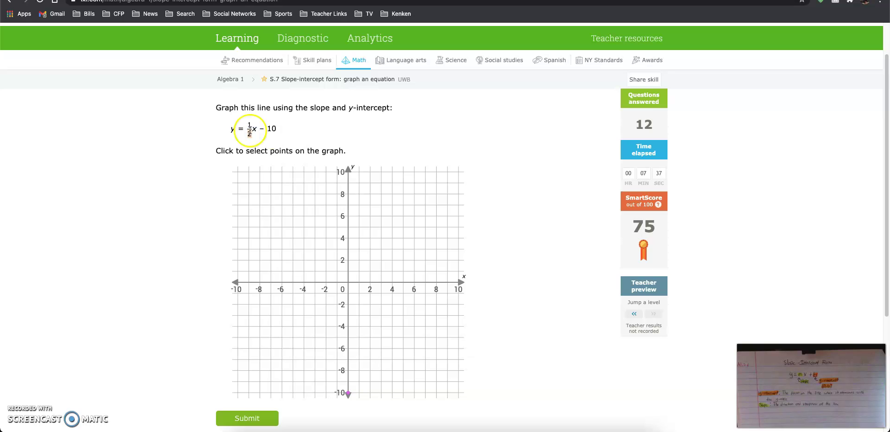
click(348, 383)
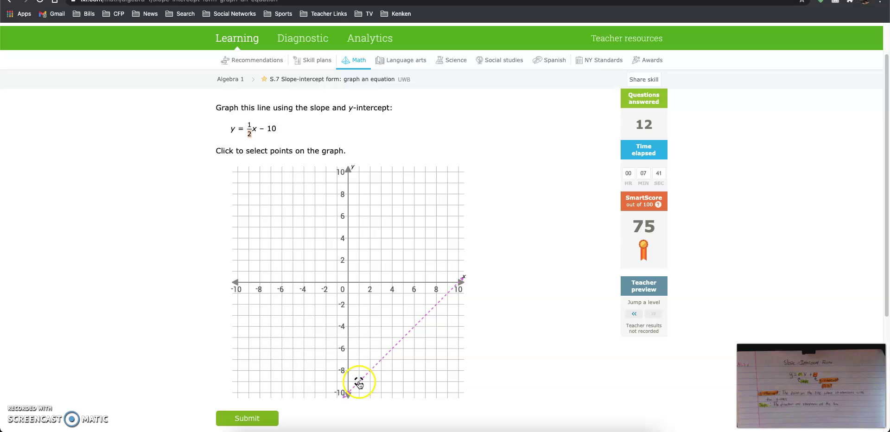
click(370, 383)
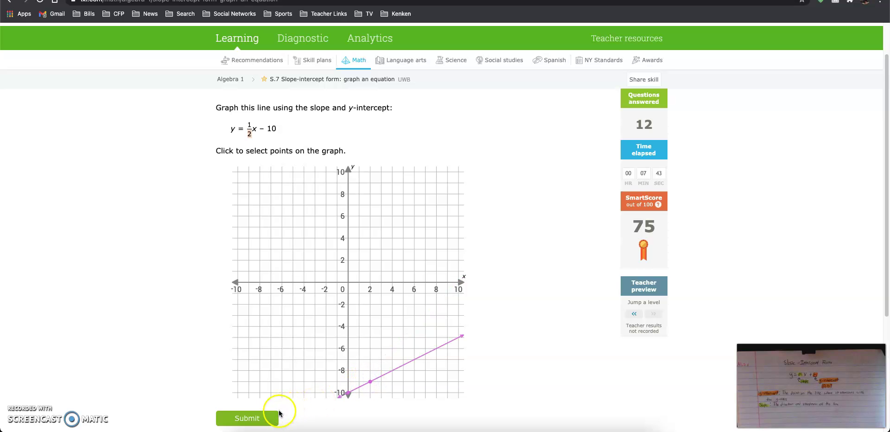
click(267, 417)
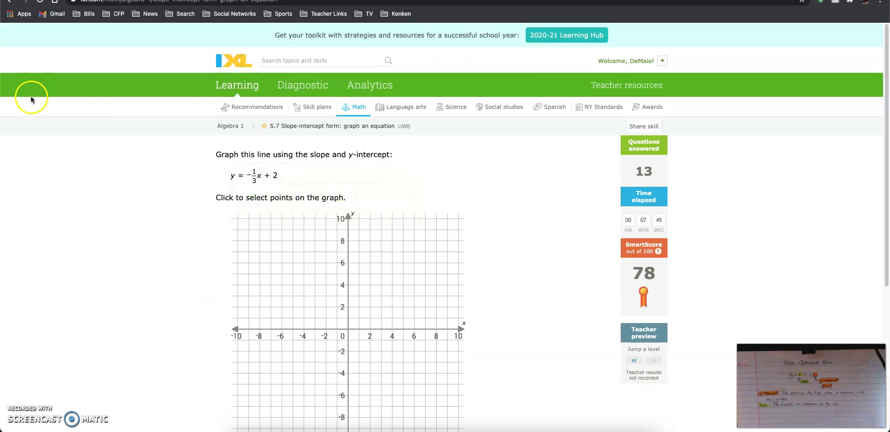